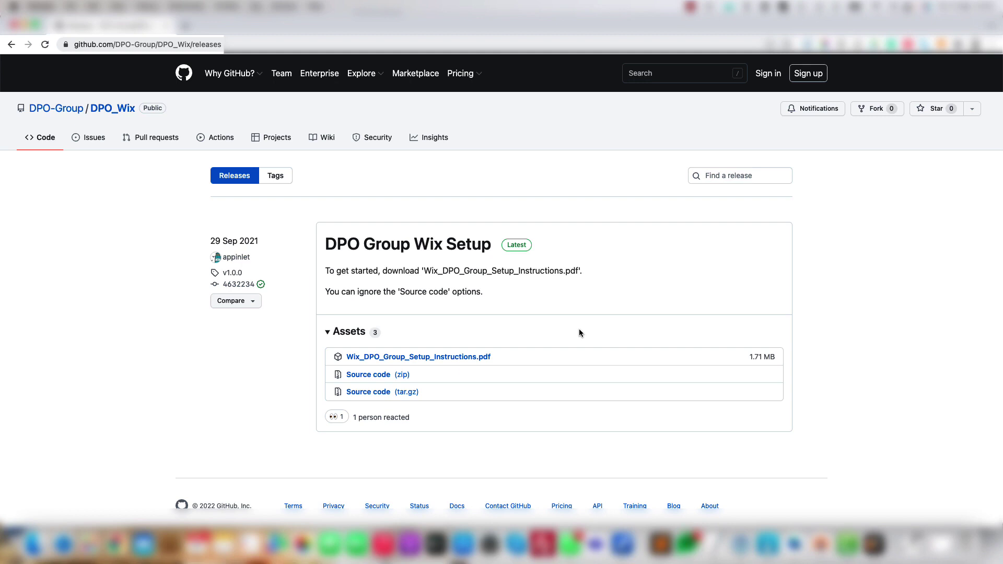
# Download the Wix_DPO_Group_Setup_Instructions.pdf guide (1.71 MB) from the DPO_Wix GitHub release.
pyautogui.click(481, 358)
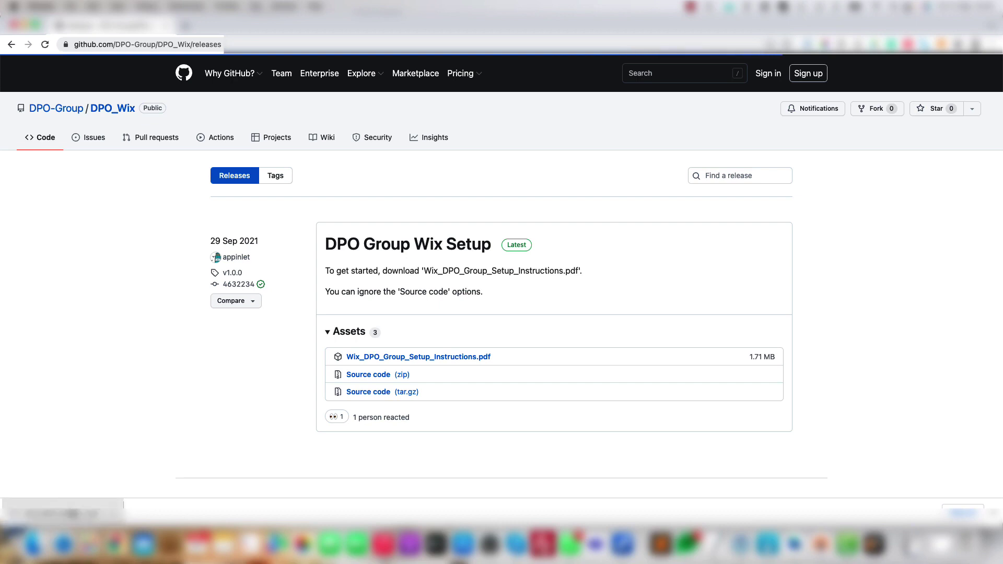
# Open the setup PDF, then reach the Direct Pay Online providers list under Accept Payments settings.
pyautogui.click(75, 514)
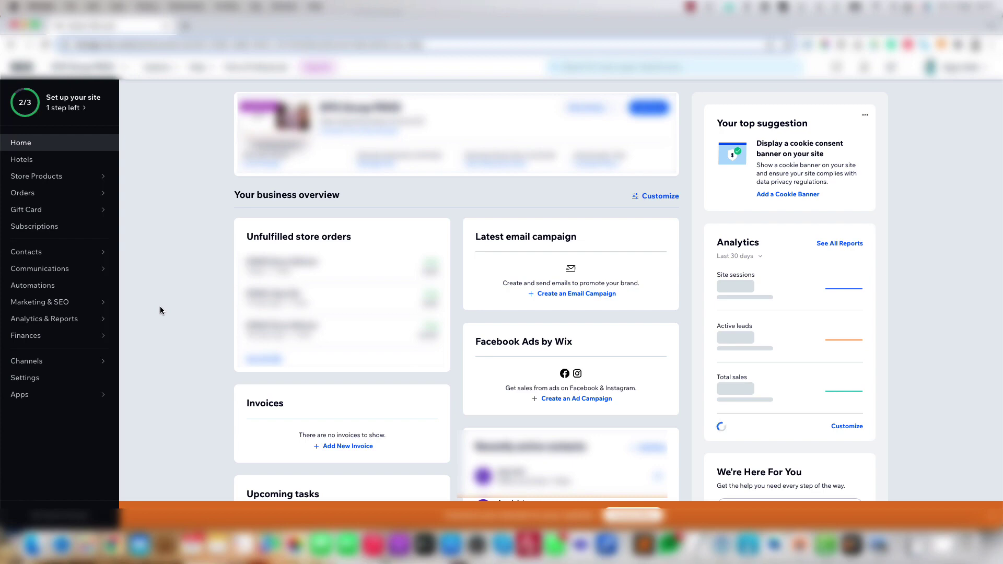
pyautogui.click(21, 379)
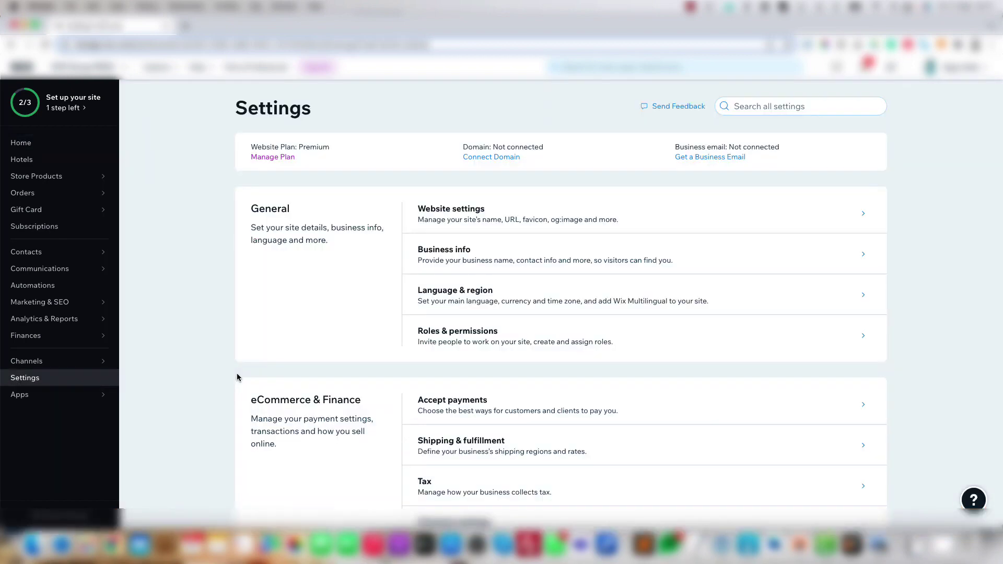
pyautogui.scroll(-5, 222, 300)
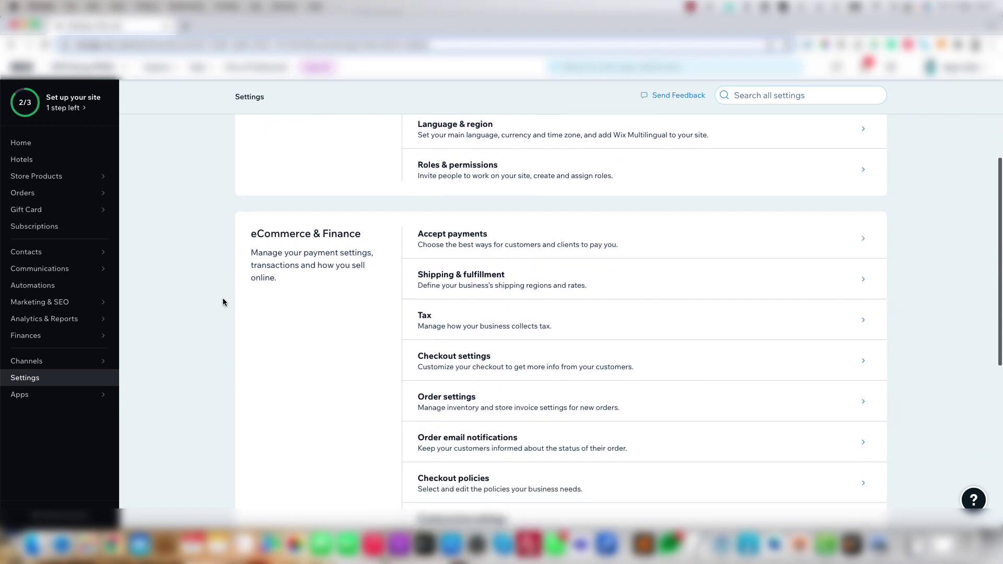
pyautogui.scroll(-2, 222, 302)
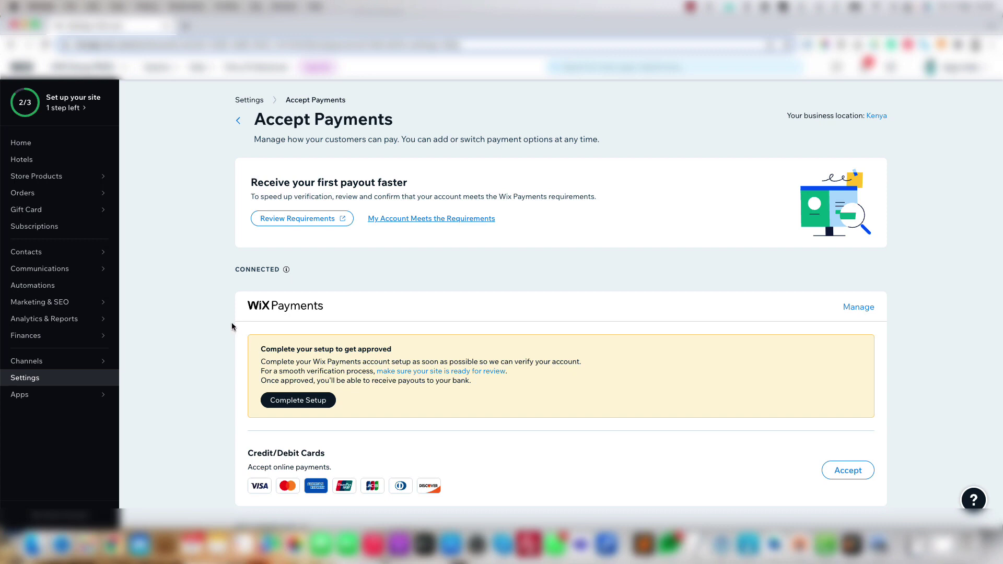
pyautogui.scroll(-5, 227, 331)
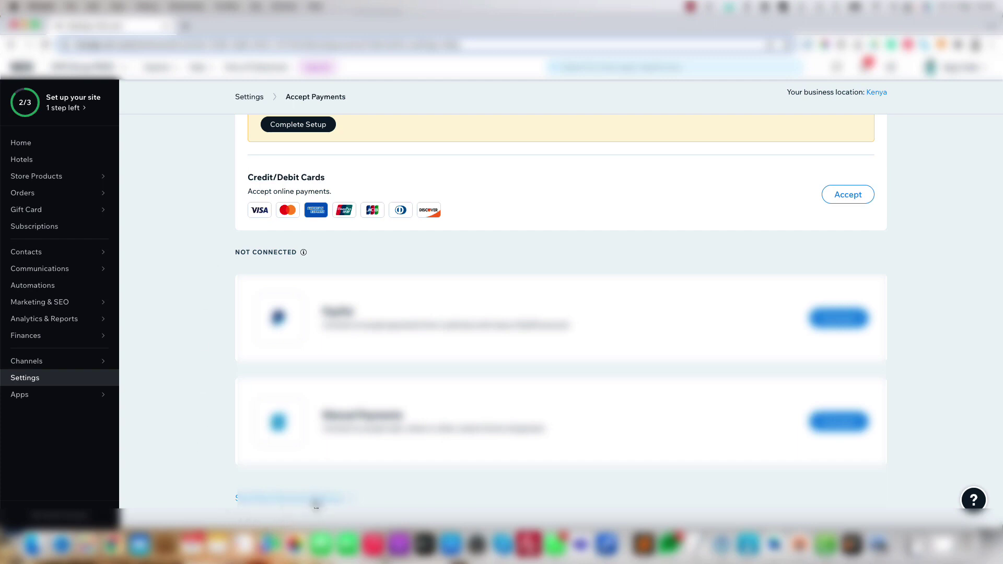
pyautogui.click(316, 501)
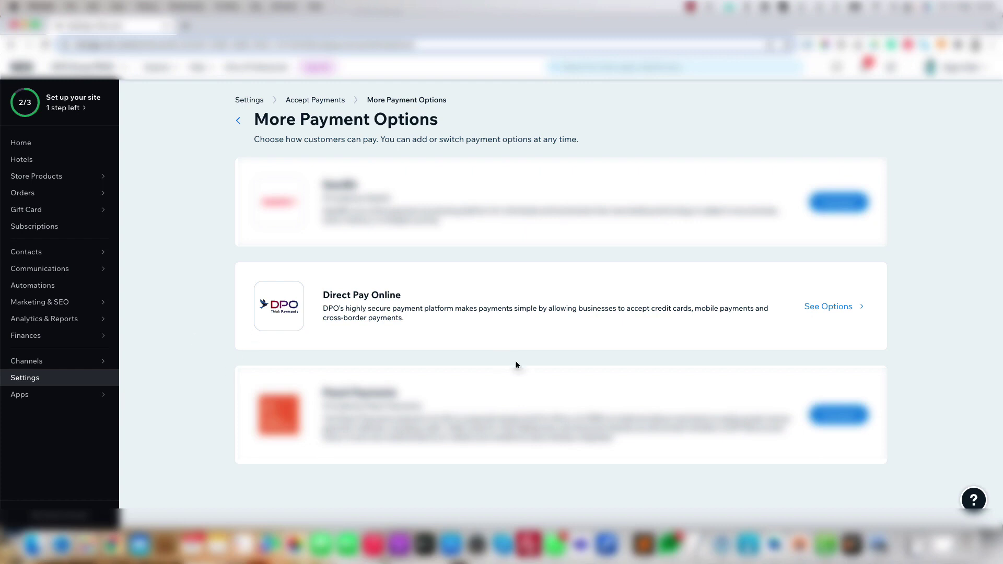
pyautogui.click(820, 310)
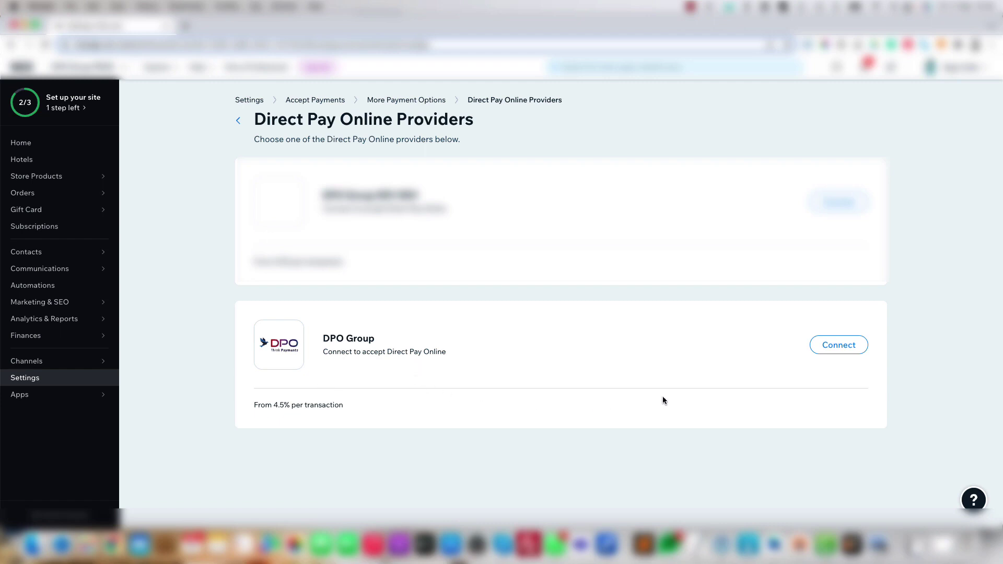
# Connect DPO Group by entering its Company Token and Service Type.
pyautogui.click(829, 349)
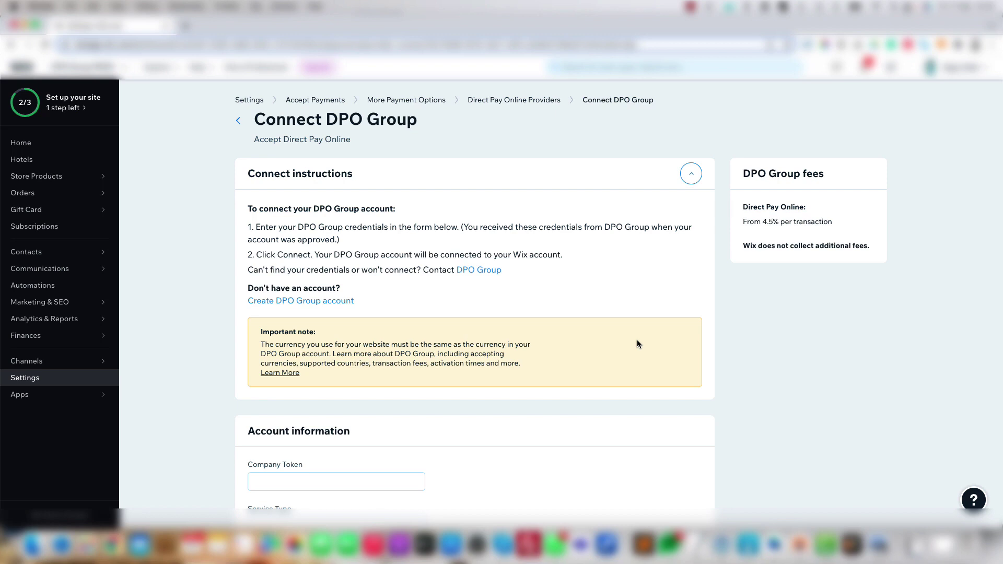
pyautogui.scroll(-5, 638, 344)
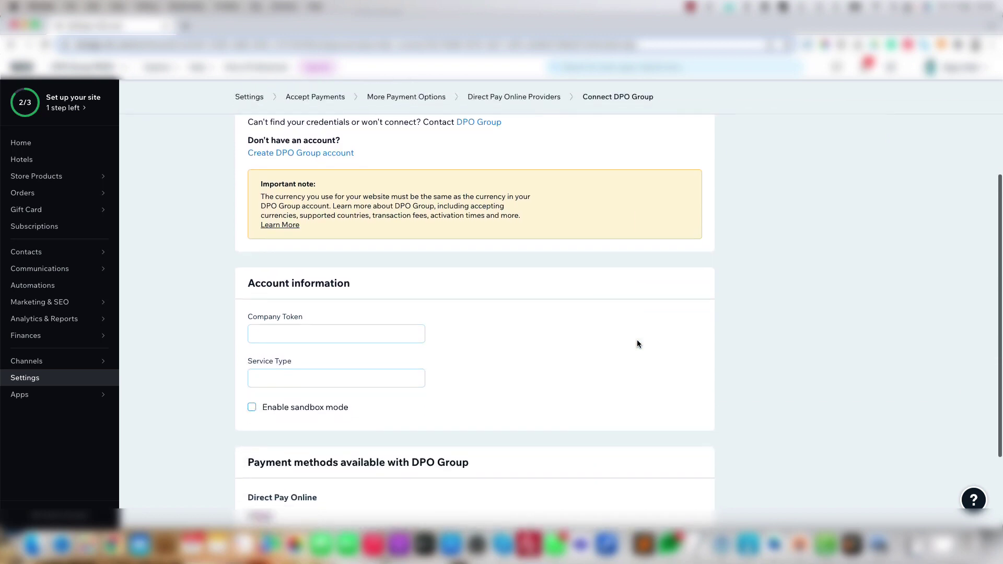
pyautogui.scroll(-2, 637, 344)
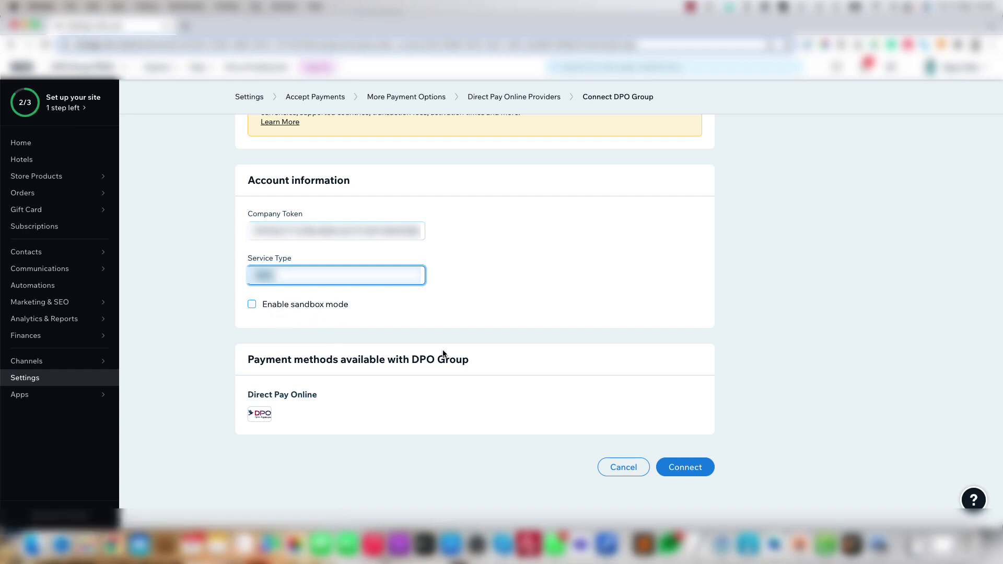
pyautogui.click(774, 445)
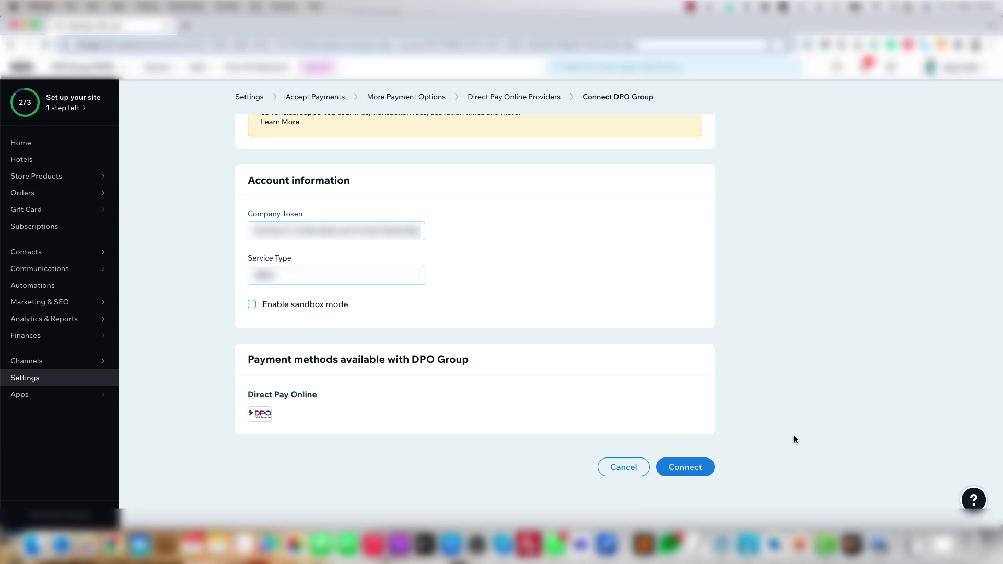
pyautogui.click(695, 476)
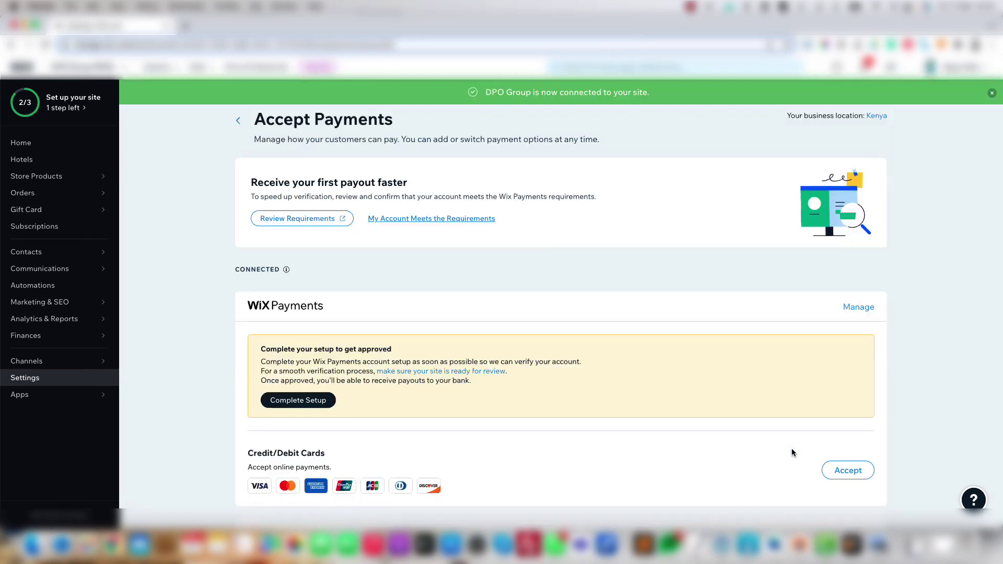
# Confirm the Direct Pay Online card on Accept Payments shows Accepting Payments.
pyautogui.scroll(-6, 791, 448)
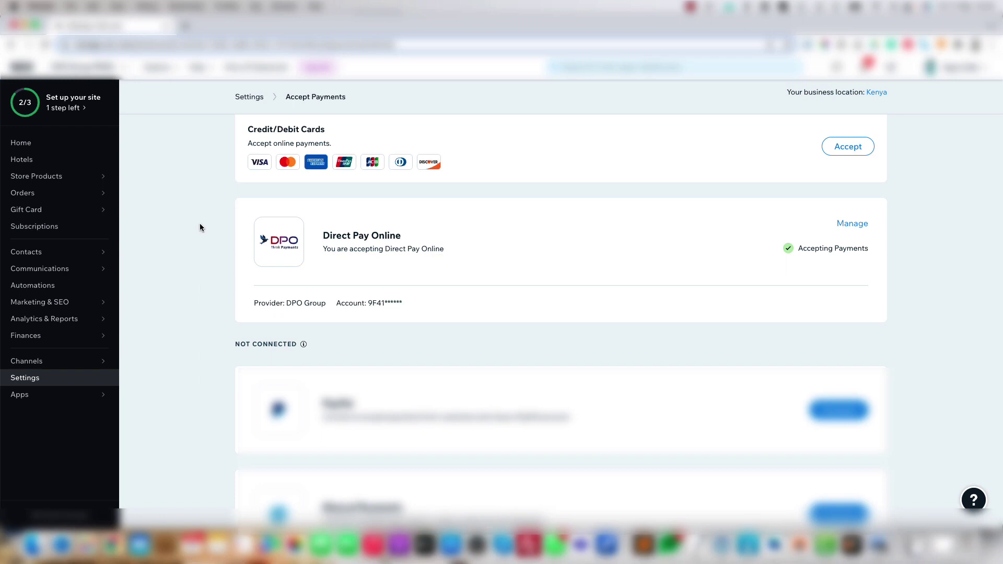
pyautogui.scroll(1, 200, 227)
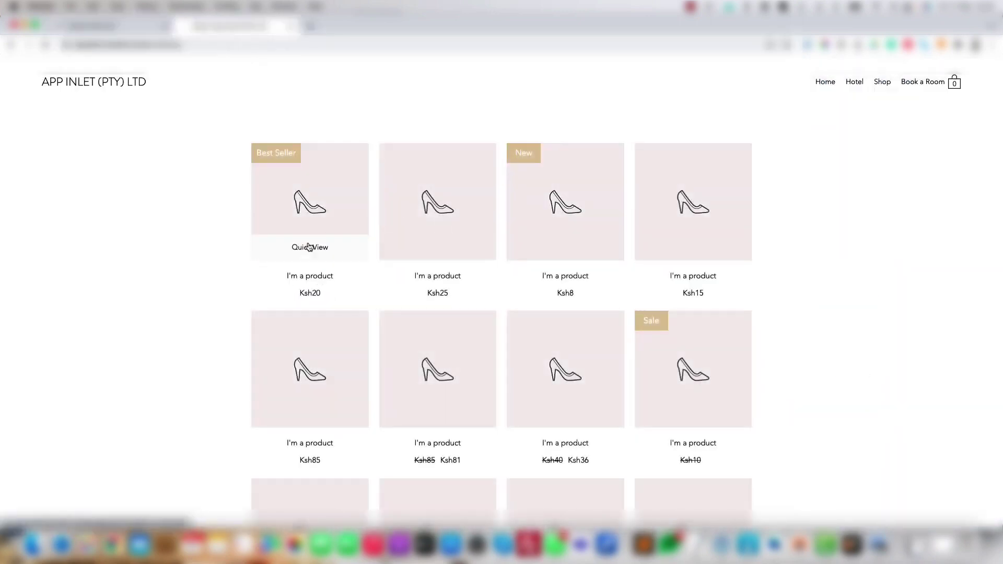
# Add the first Ksh20 product to the cart and proceed to checkout.
pyautogui.click(324, 220)
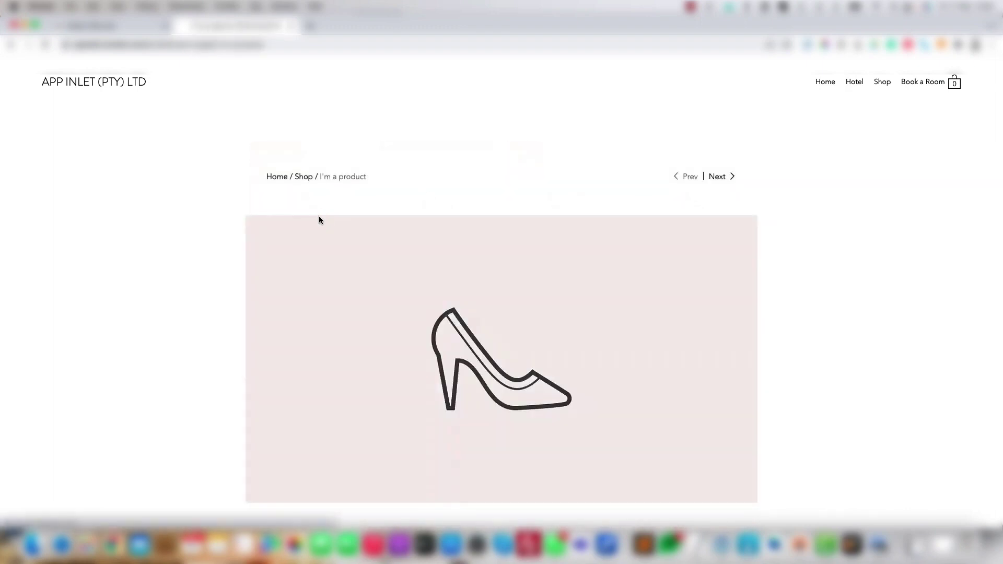
pyautogui.scroll(-2, 162, 227)
pyautogui.scroll(-2, 163, 230)
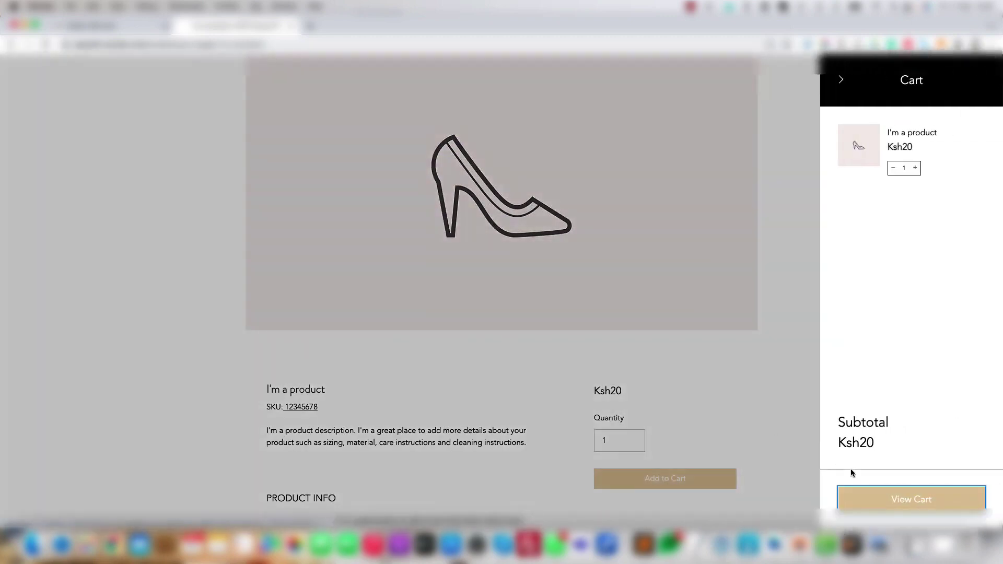
pyautogui.click(865, 496)
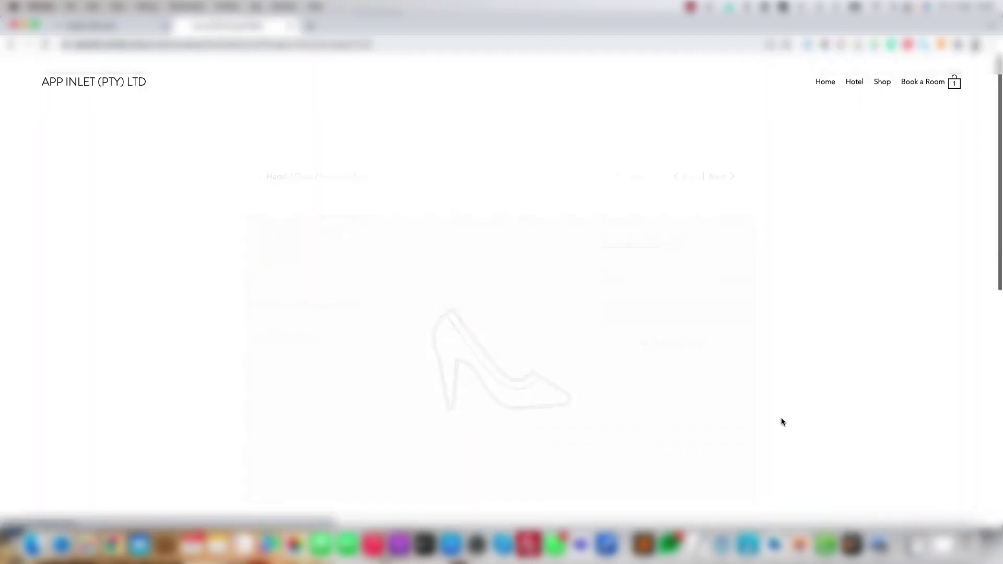
pyautogui.click(677, 312)
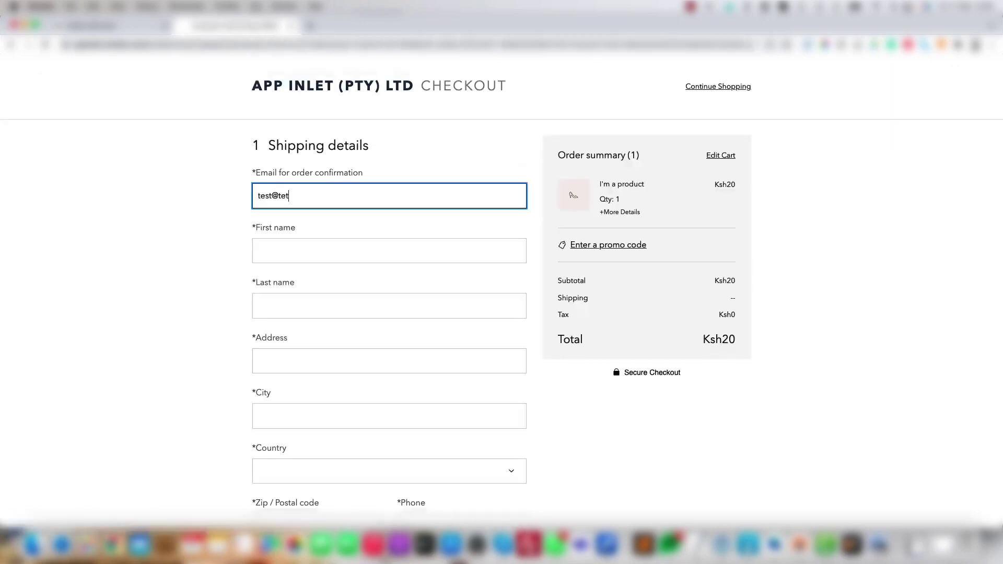
# Enter a test e-mail, ship to South Africa, Free State, with free delivery, paying via Direct Pay Online.
pyautogui.write('test@test.com')
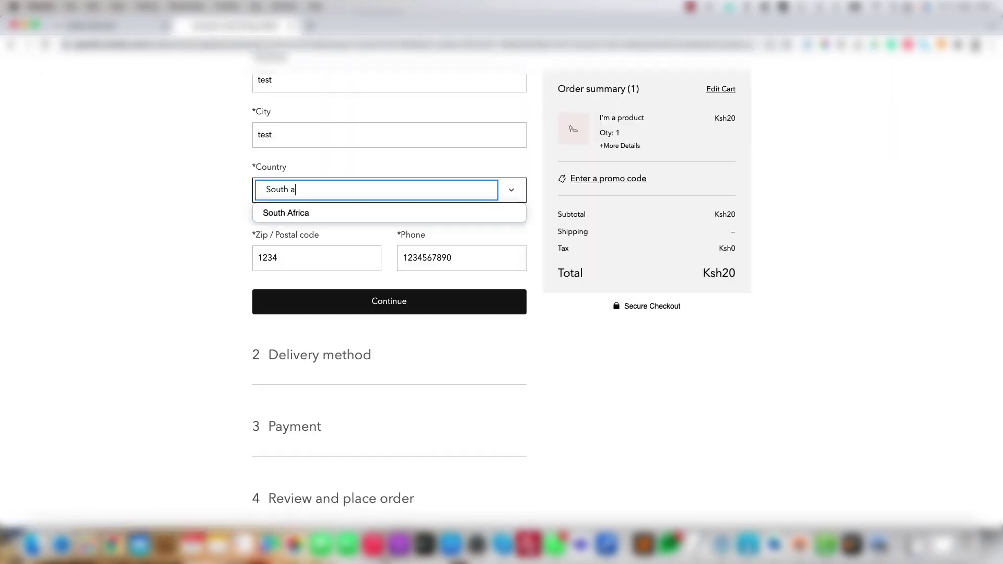
pyautogui.click(300, 215)
pyautogui.click(396, 311)
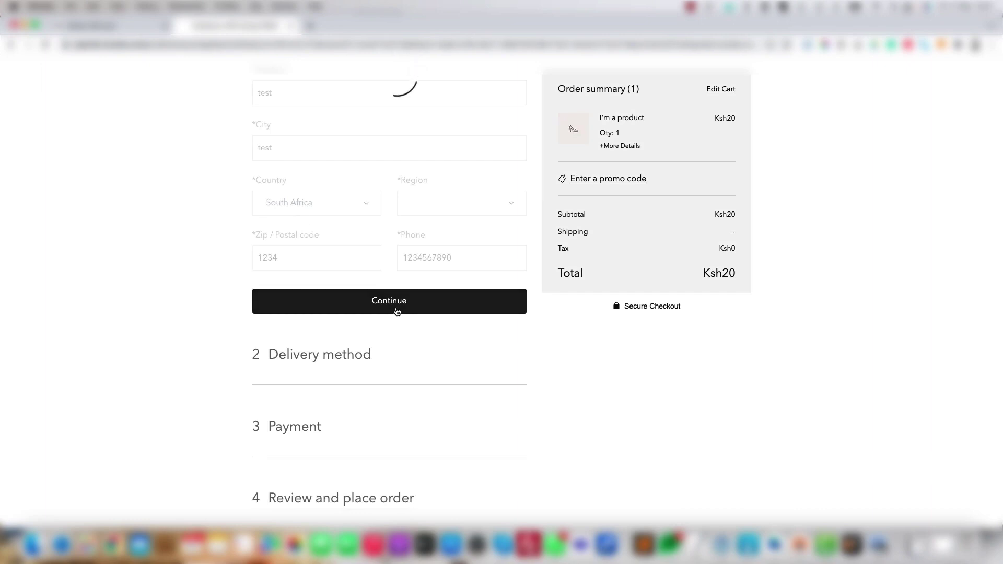
pyautogui.click(438, 209)
pyautogui.click(425, 251)
pyautogui.click(402, 303)
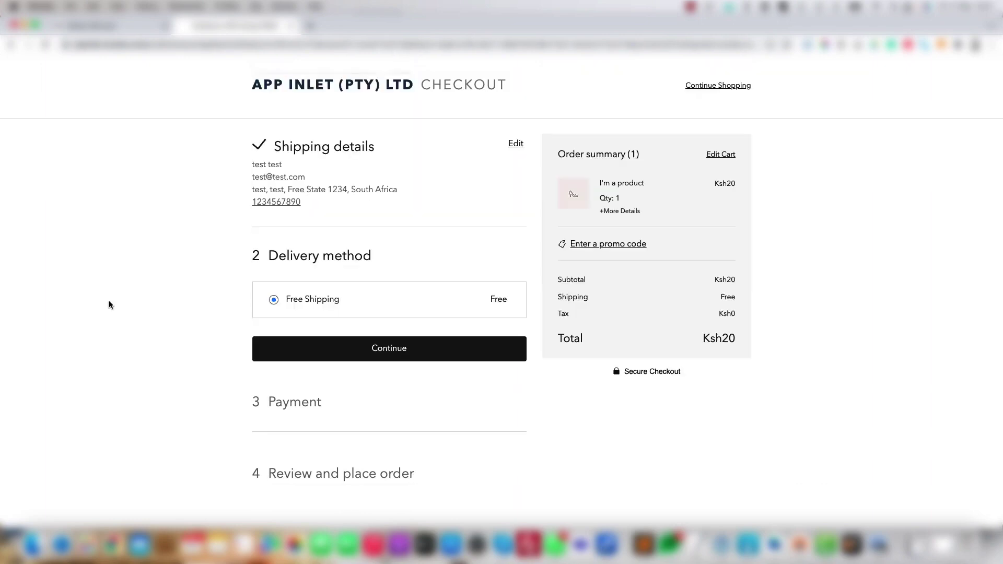
pyautogui.click(341, 343)
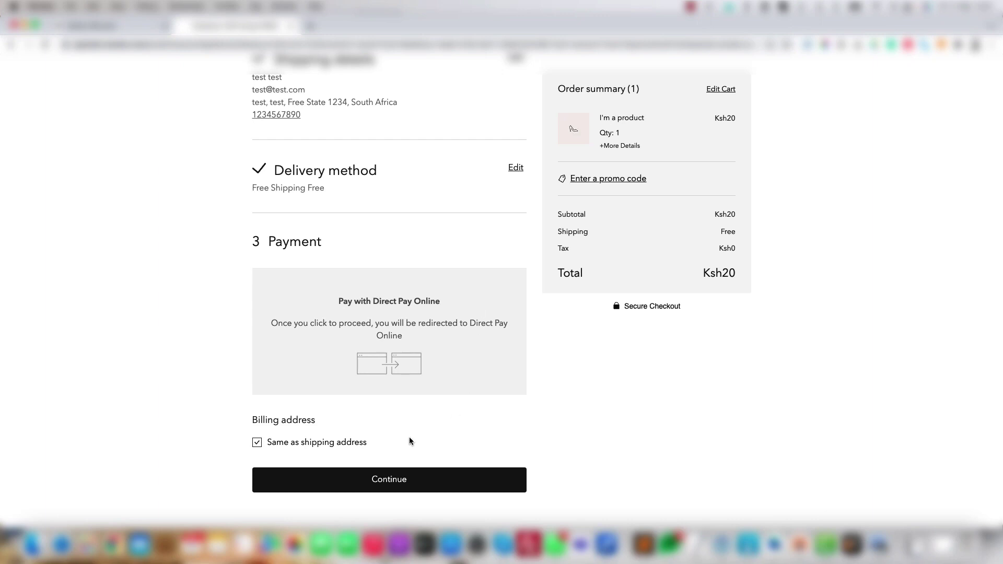
pyautogui.click(396, 487)
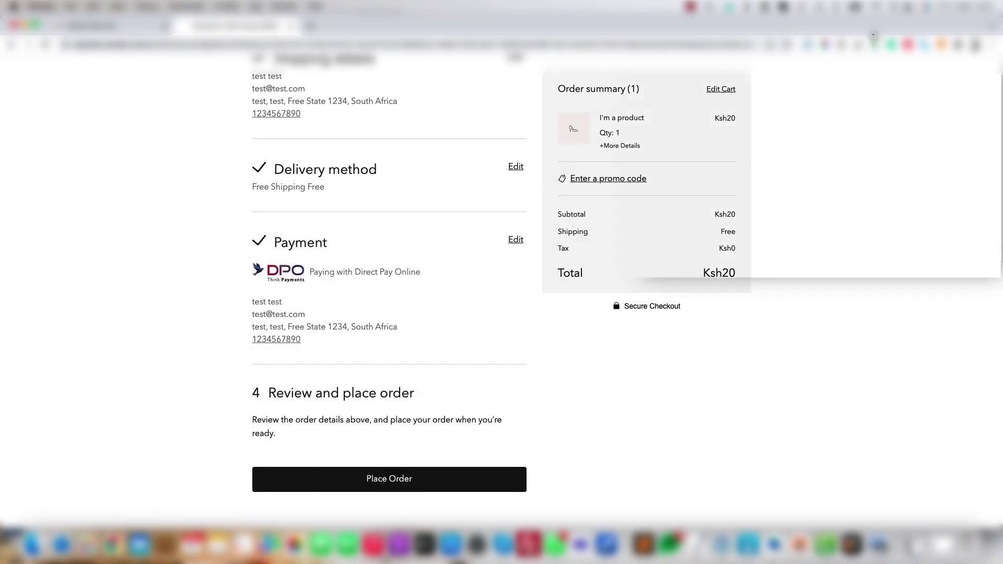
# Place the Ksh20 order and pay it on DPO with a test card, accepting the terms.
pyautogui.click(414, 473)
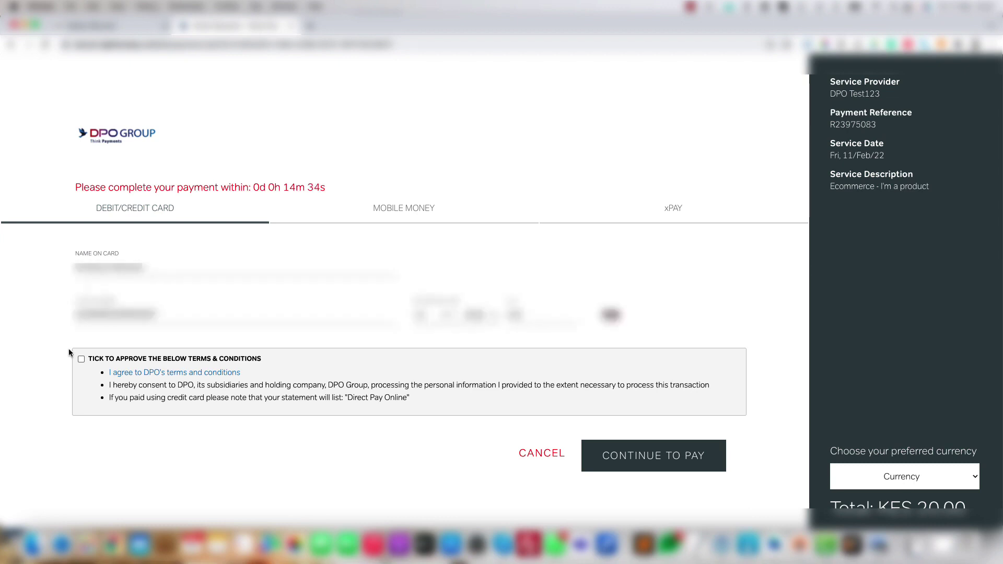
pyautogui.click(81, 359)
pyautogui.click(681, 456)
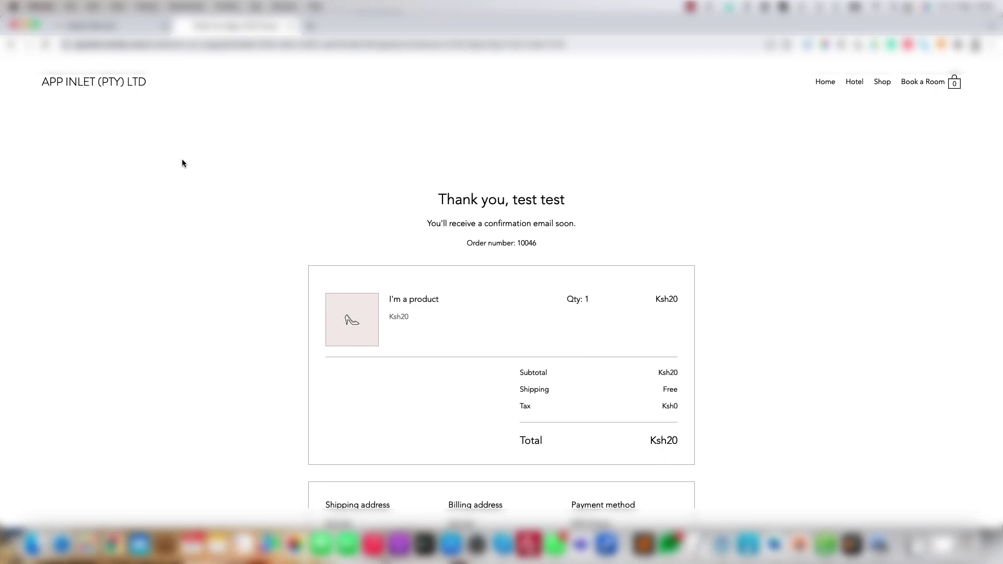
pyautogui.click(115, 25)
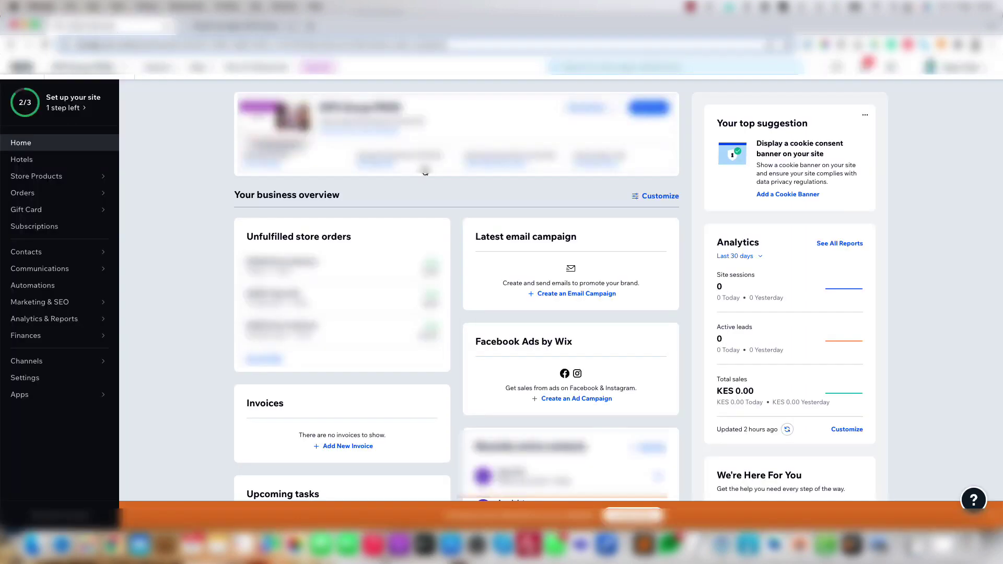
# Check the Hotels Payments settings use Kenyan Shilling with Direct Pay Online accepting payments.
pyautogui.click(30, 160)
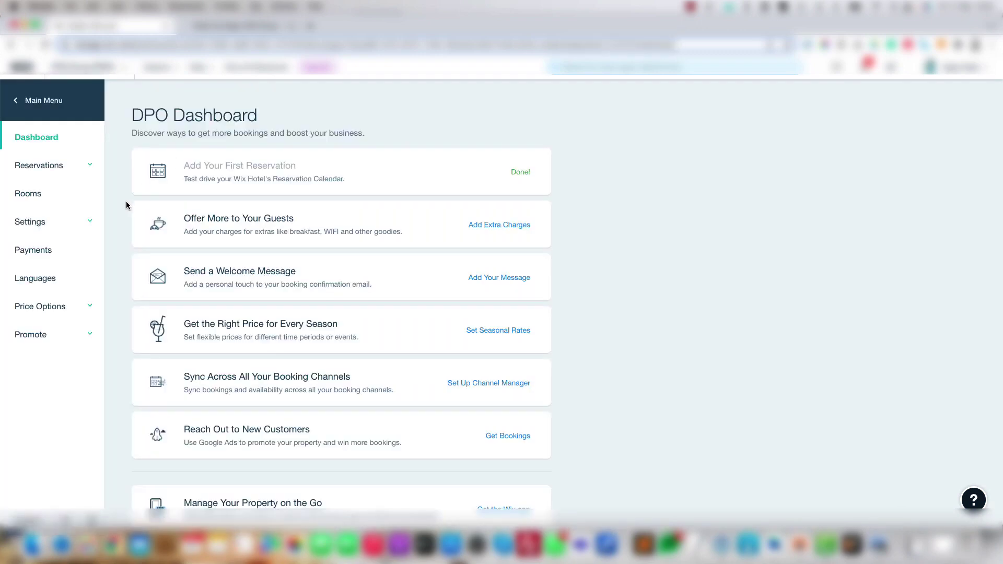
pyautogui.click(50, 252)
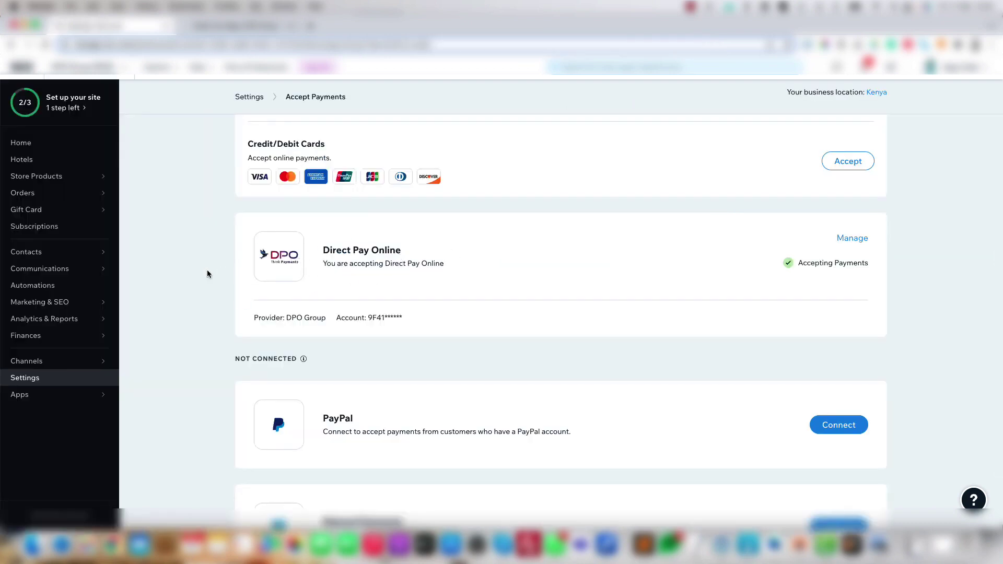
pyautogui.scroll(3, 207, 270)
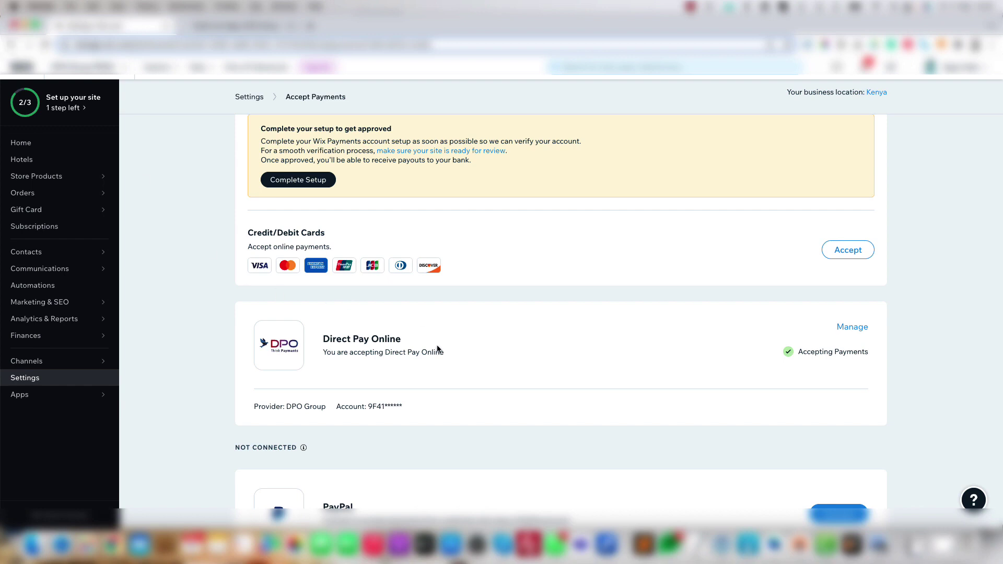
pyautogui.click(235, 26)
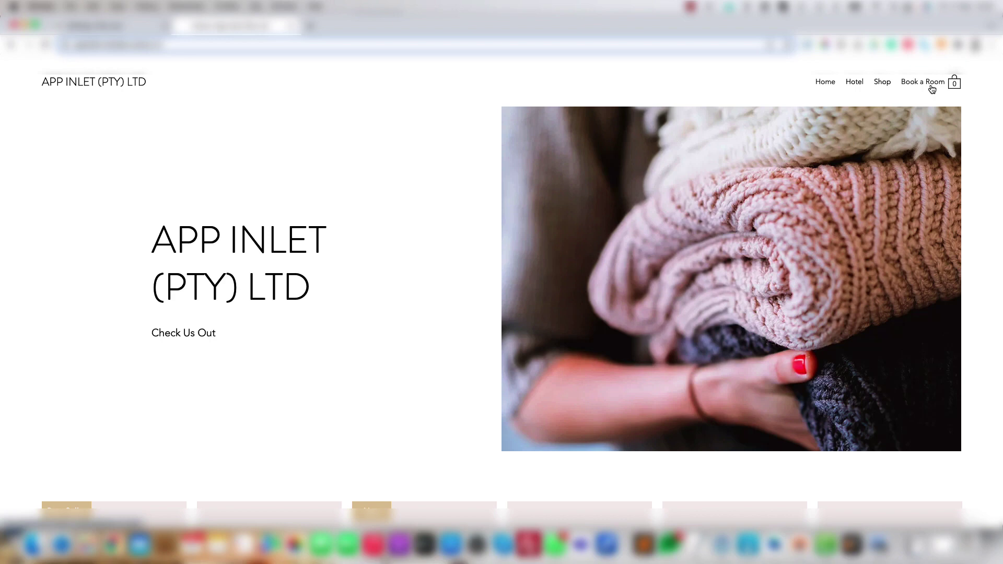
# Search for rooms available from 16 to 17 February 2022 via Book a Room.
pyautogui.click(319, 177)
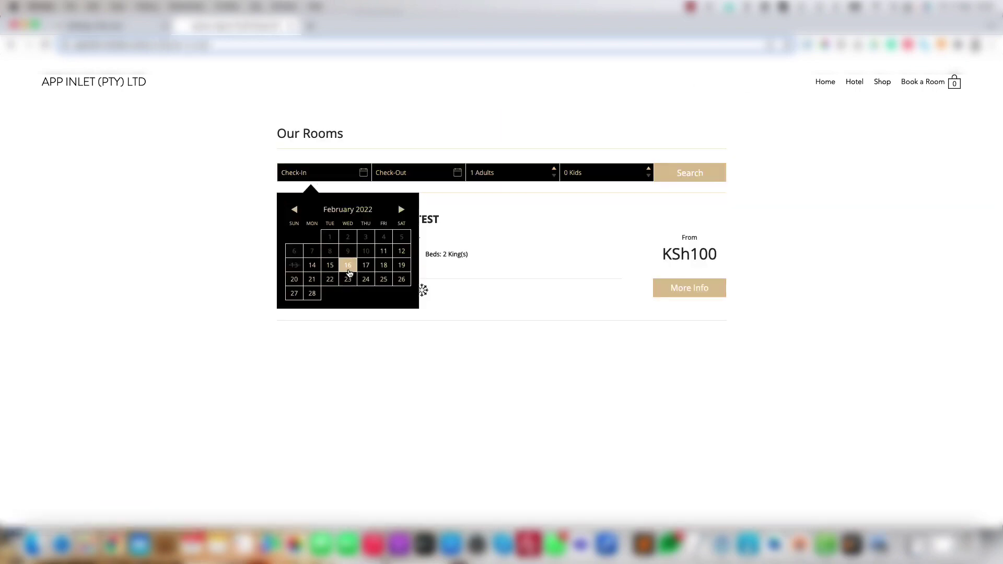
pyautogui.click(348, 273)
pyautogui.click(460, 265)
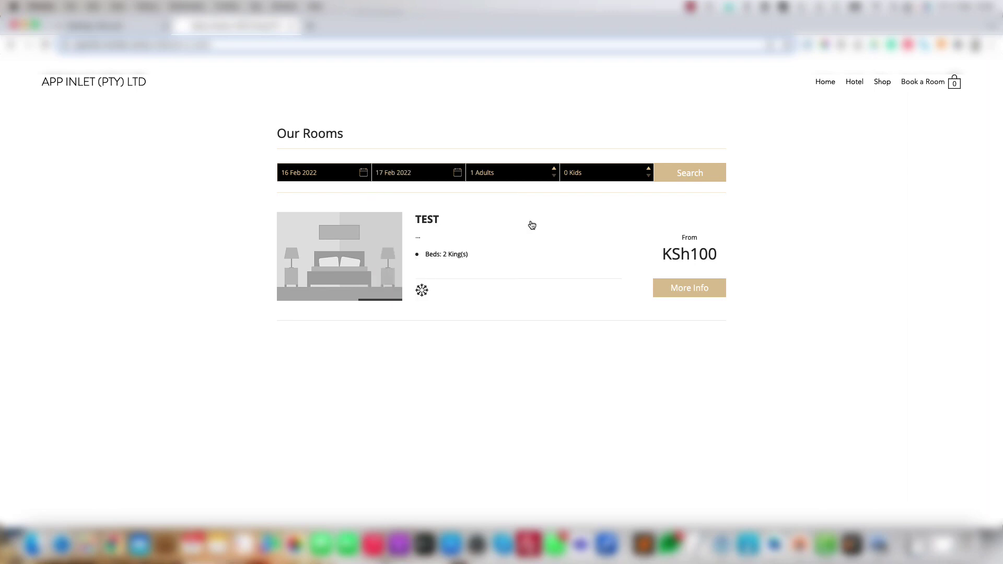
pyautogui.click(690, 178)
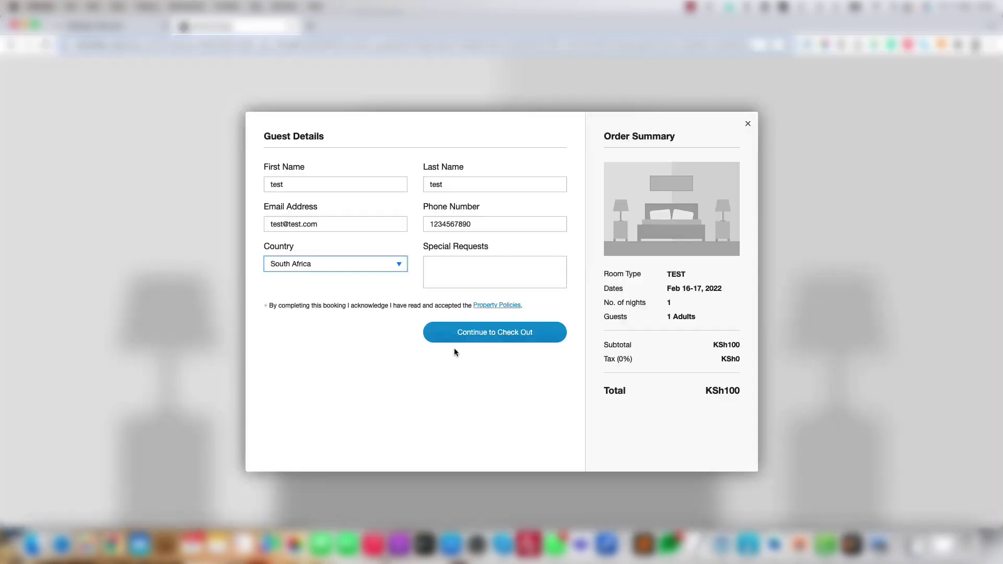
# Check out the KSh100 TEST room booking and pay on DPO with a test card, accepting the terms.
pyautogui.click(480, 339)
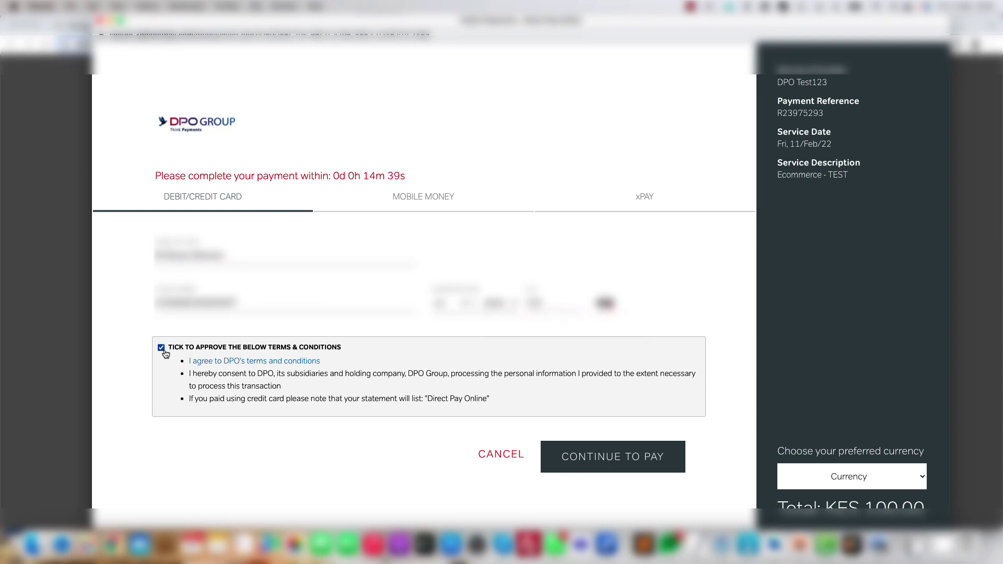
pyautogui.click(161, 348)
pyautogui.click(630, 469)
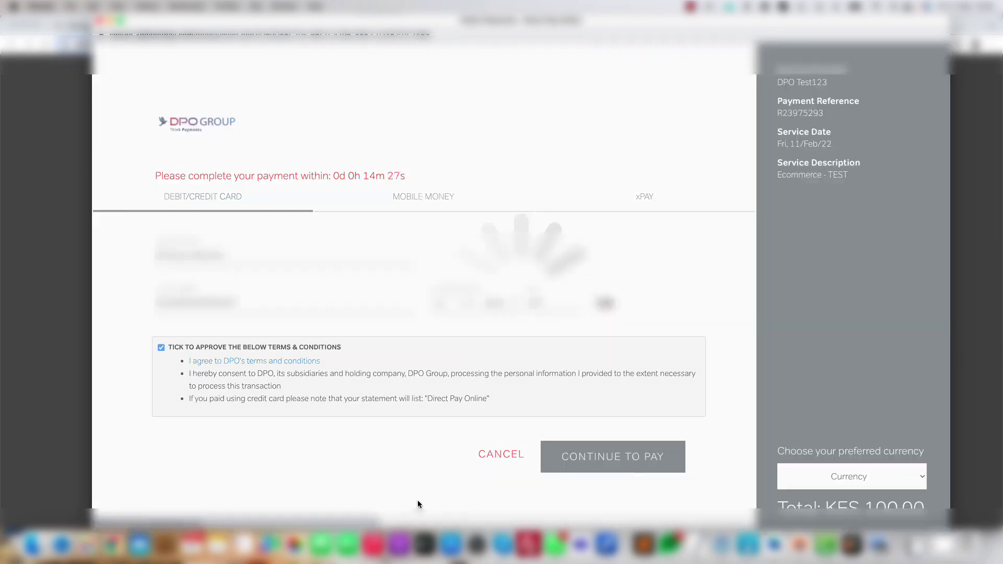